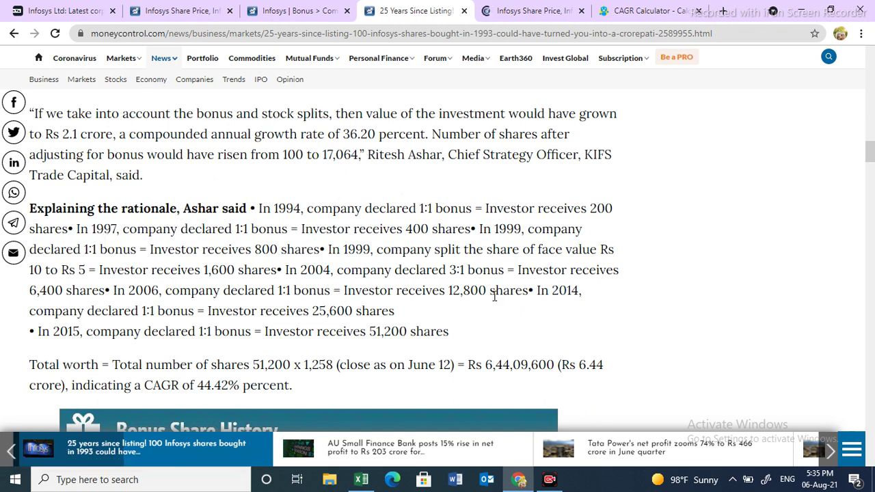
Read the article's passage on Infosys bonus issues and the stock split, with the browser window reduced beside the Infosys-Investment.xlsx workbook
scroll(494, 295, "down", 1)
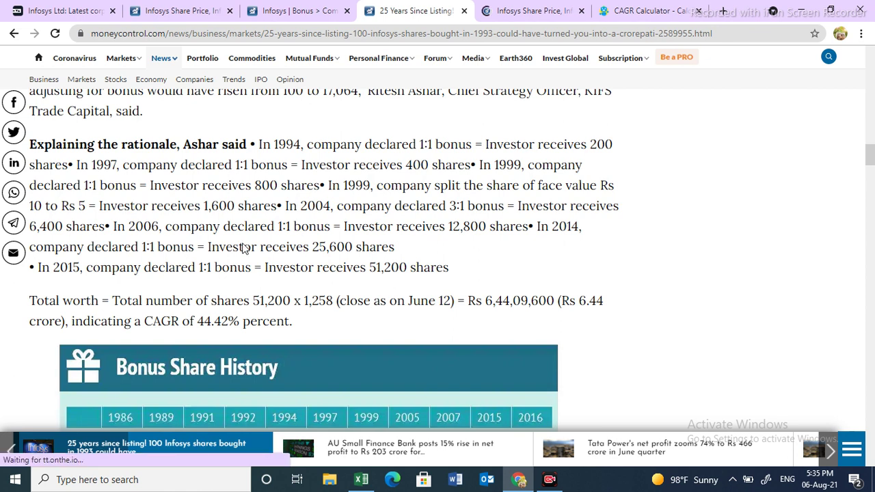
left_click_drag(258, 147, 629, 236)
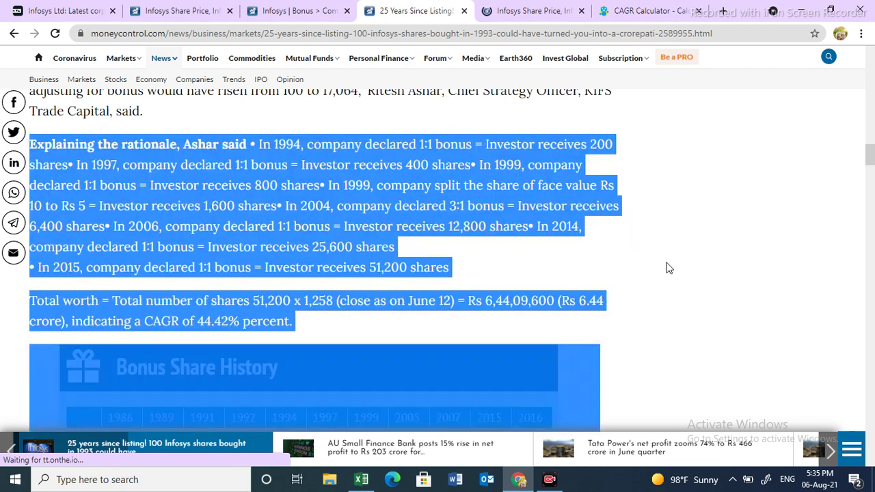
left_click(668, 267)
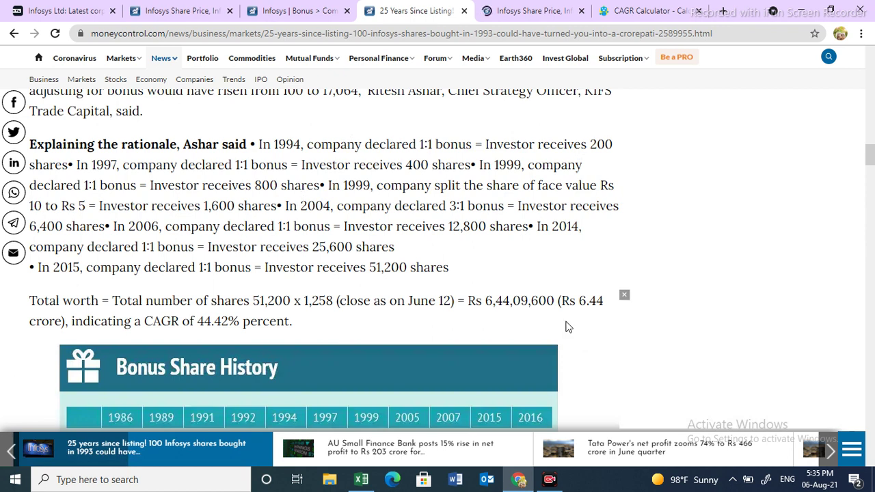
key("super+Down")
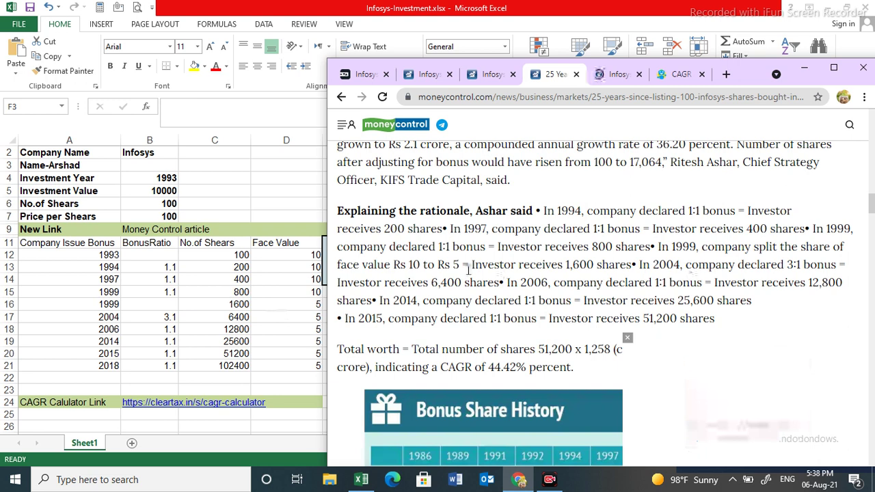
left_click_drag(518, 282, 697, 282)
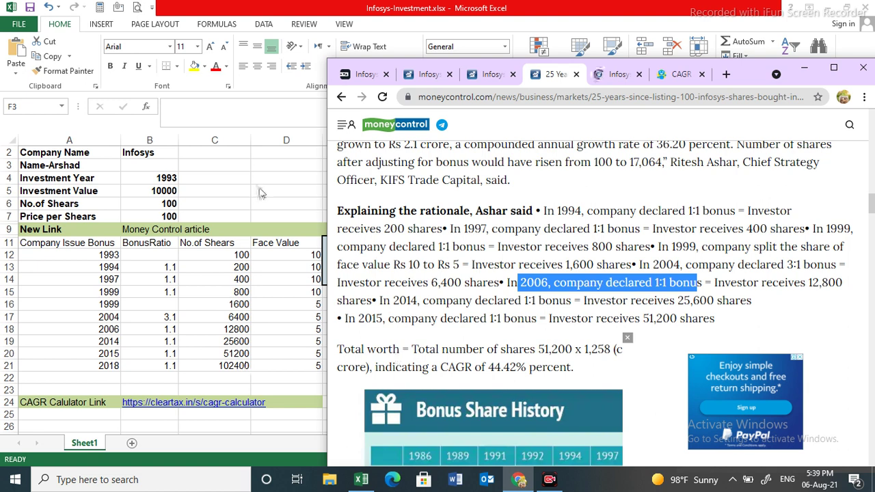
Switch to the Excel workbook and check the 1993 and 2018 share counts and the current market price
left_click(236, 255)
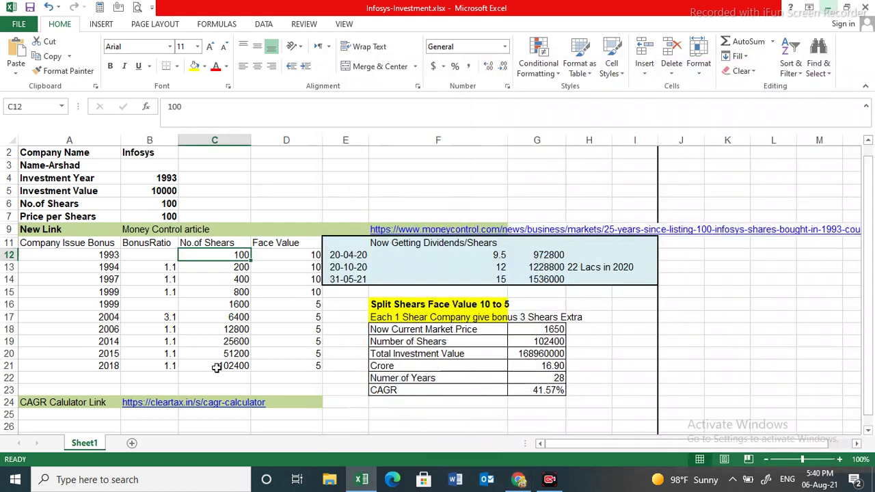
left_click(216, 367)
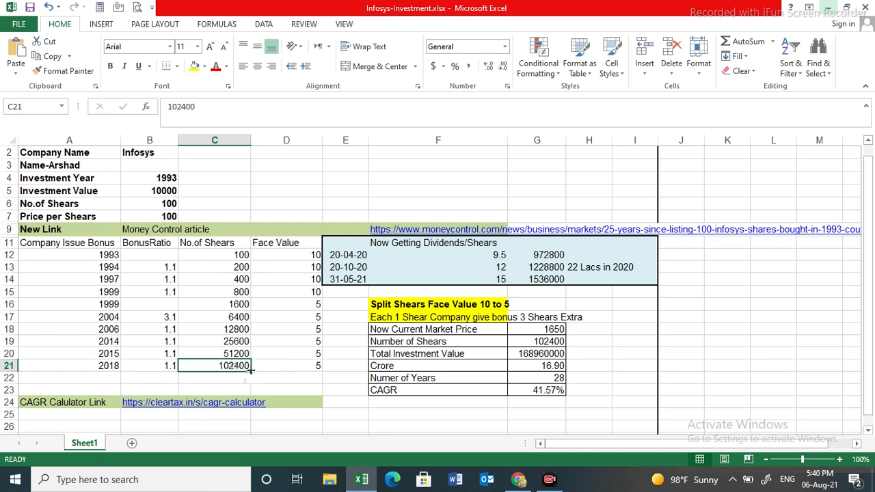
left_click(547, 330)
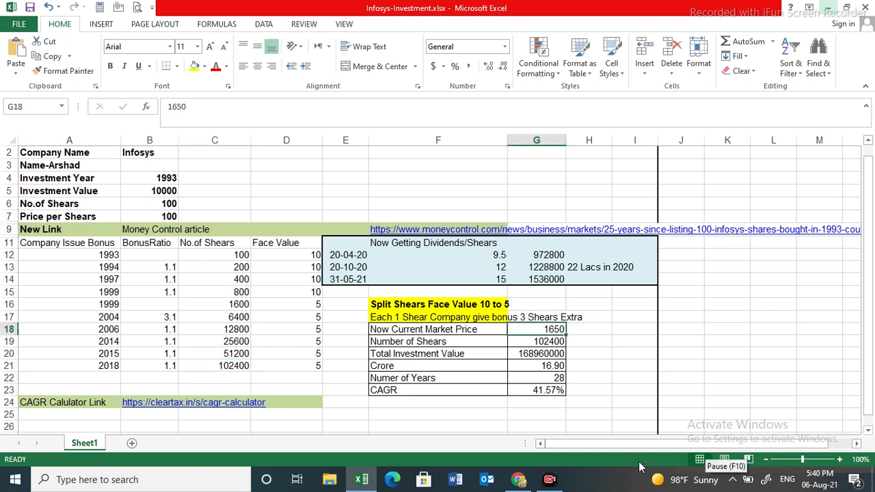
Switch to the browser and review Infosys's live share prices and bonus history on Moneycontrol, then return to the workbook
key("alt+Tab")
scroll(405, 329, "down", 5)
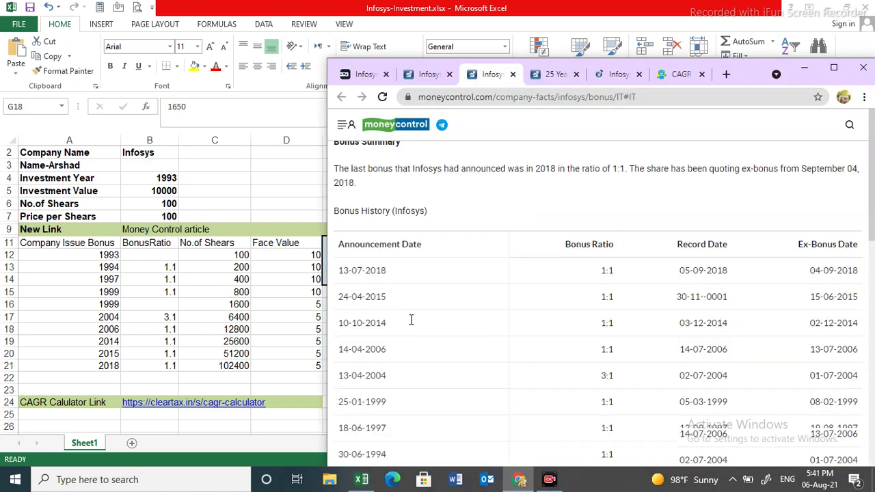
scroll(411, 320, "up", 5)
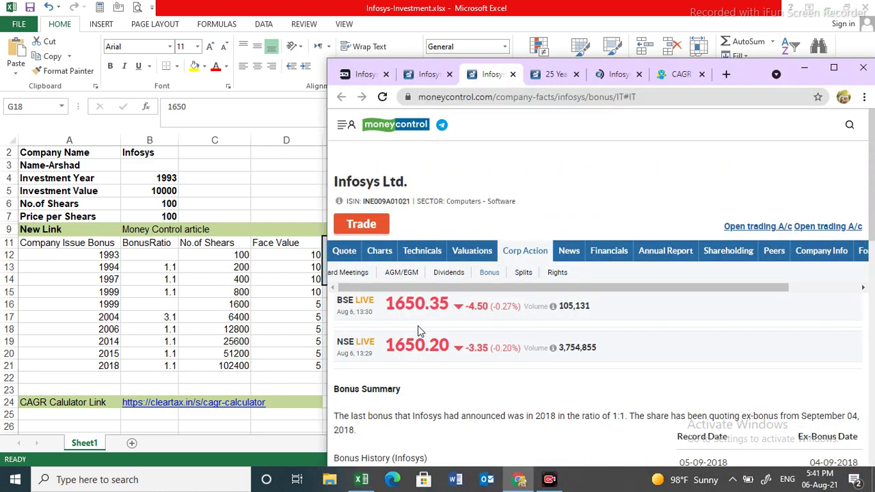
scroll(420, 331, "down", 1)
scroll(419, 272, "down", 3)
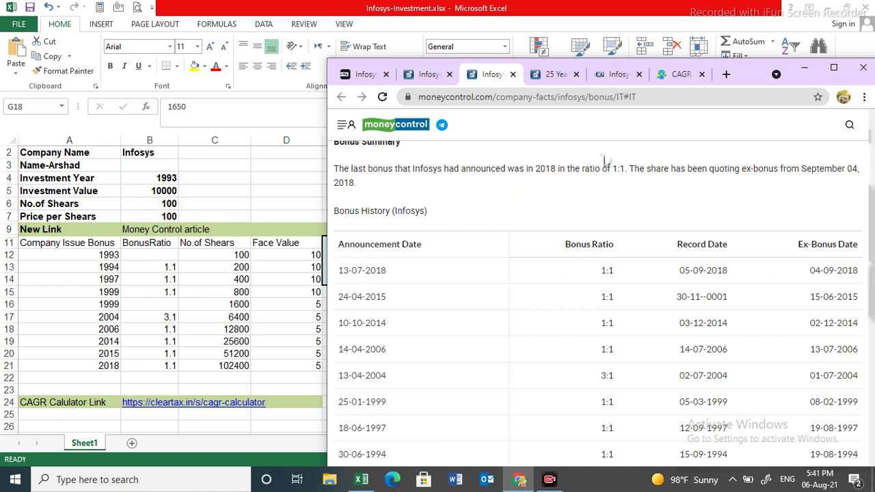
left_click(805, 71)
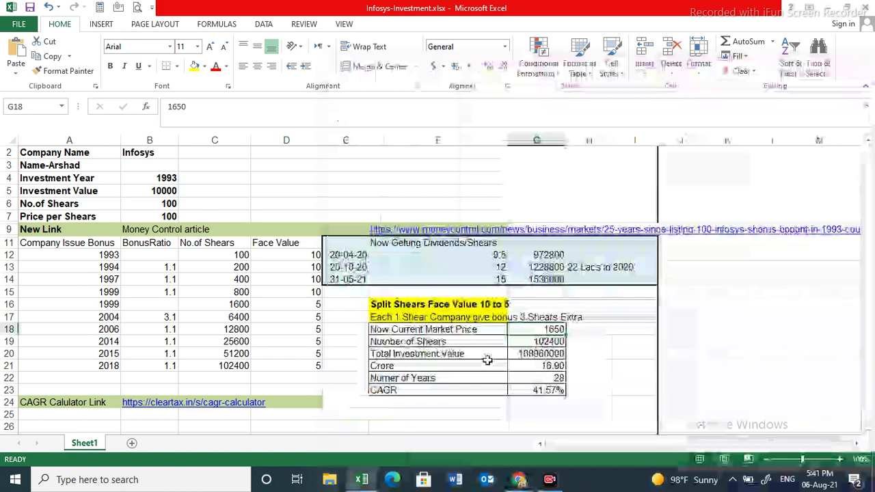
Check the formulas for total investment value and number of years against the investment year, and inspect the CAGR cell
left_click(540, 354)
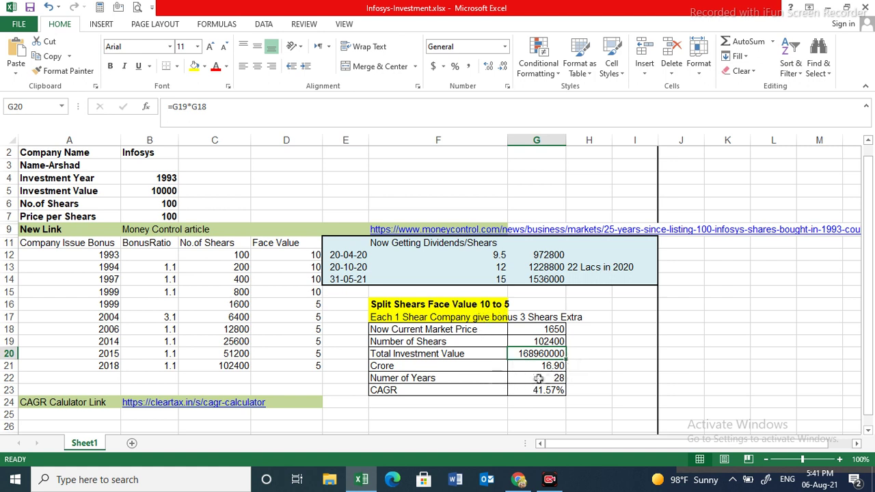
left_click(538, 378)
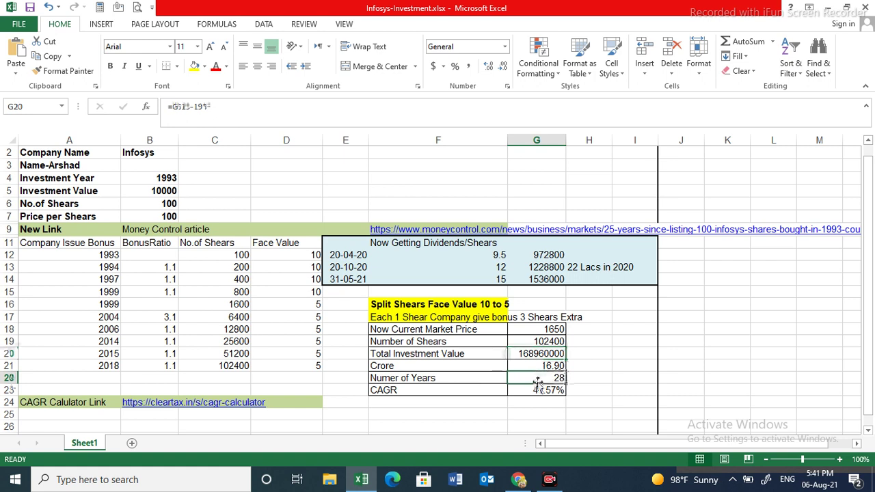
left_click(165, 177)
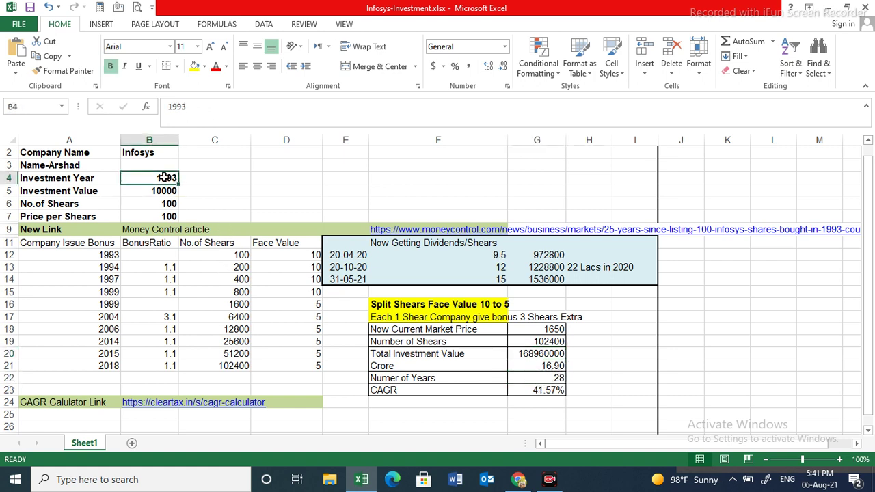
left_click(540, 378)
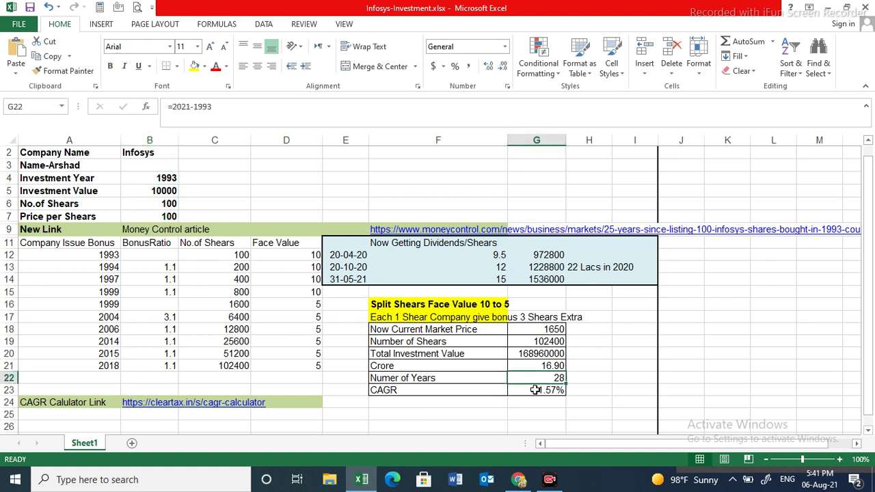
left_click(536, 389)
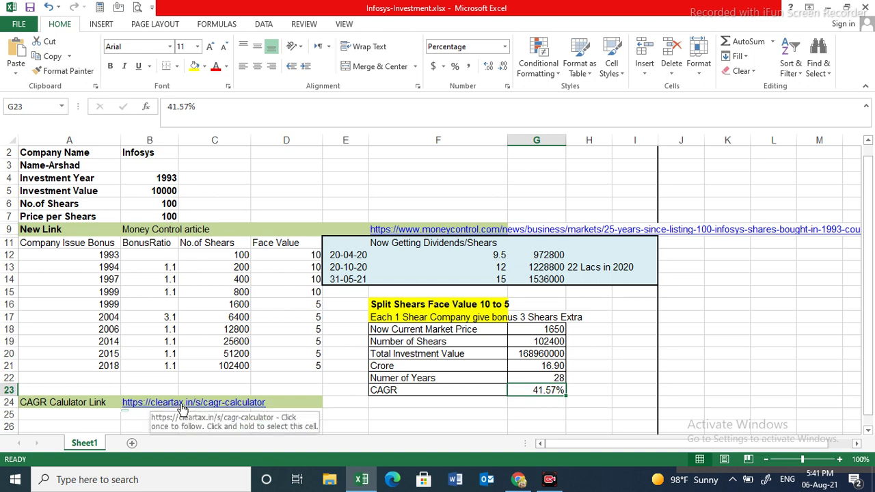
Switch to the ClearTax CAGR calculator in the browser and examine its beginning and ending investment values
left_click(520, 481)
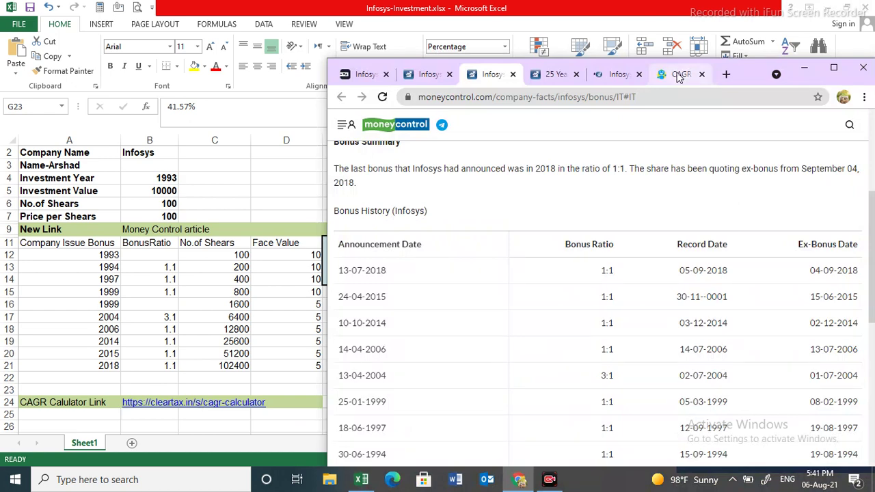
left_click(679, 75)
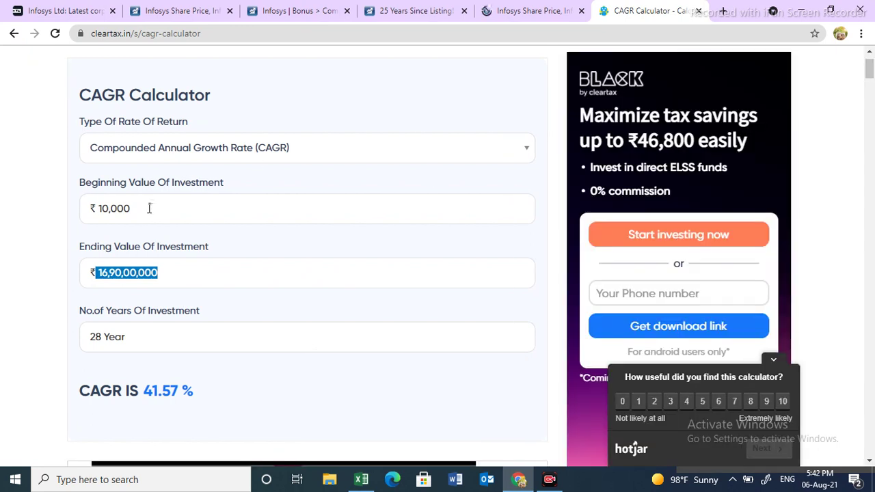
left_click_drag(147, 208, 88, 208)
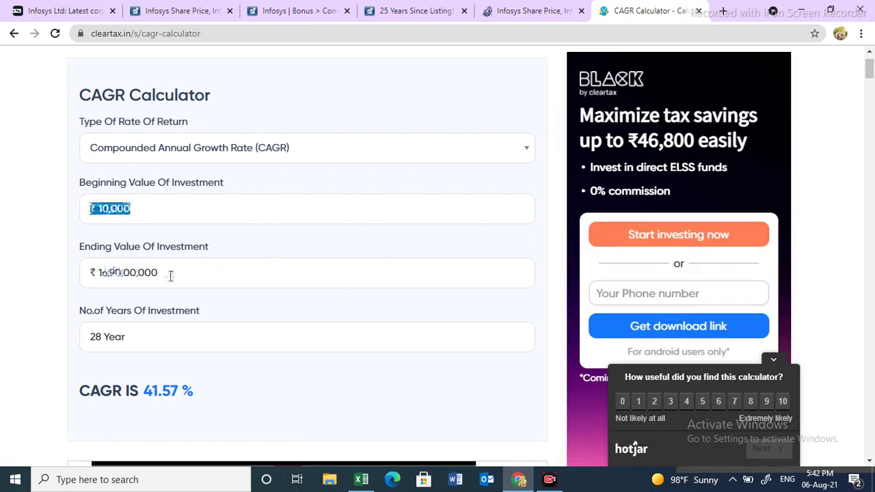
left_click_drag(171, 276, 89, 274)
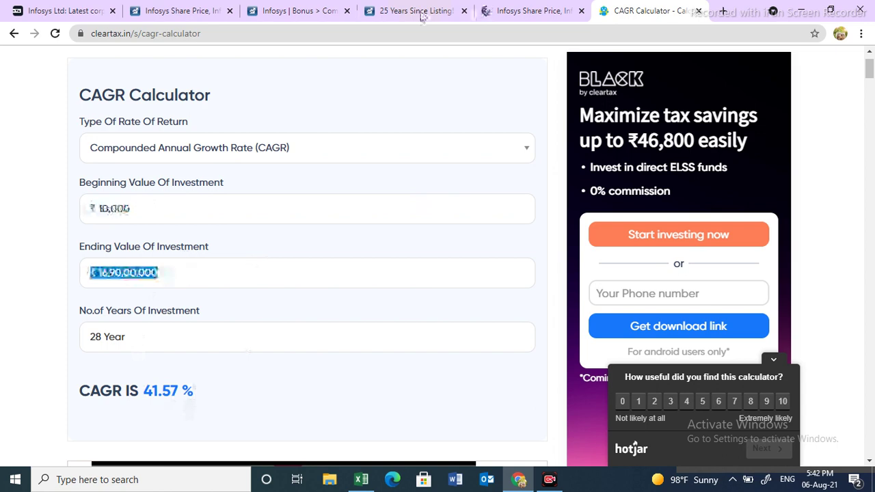
Return to the Excel workbook and review the investment summary rows alongside the initial investment value
key("alt+Tab")
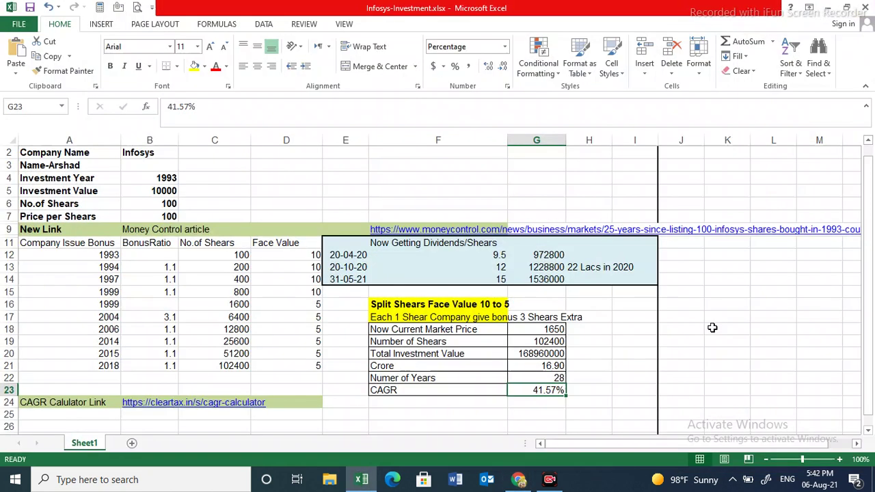
left_click_drag(592, 333, 585, 390)
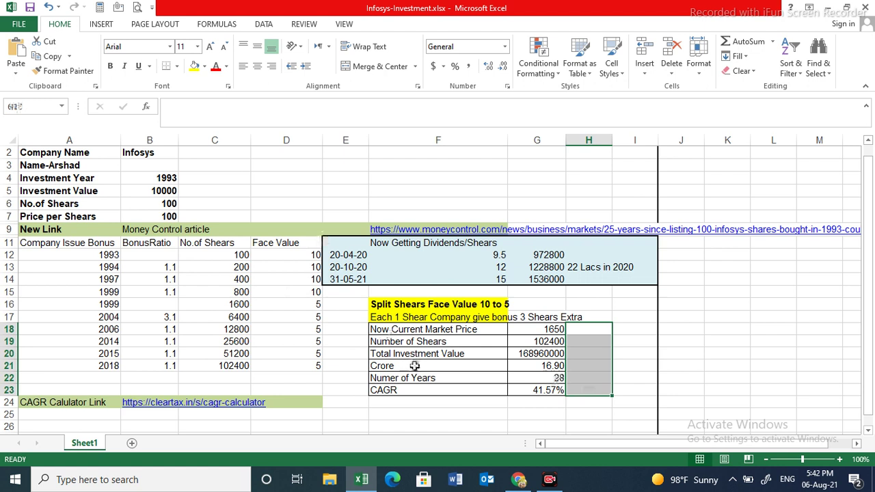
left_click(165, 191)
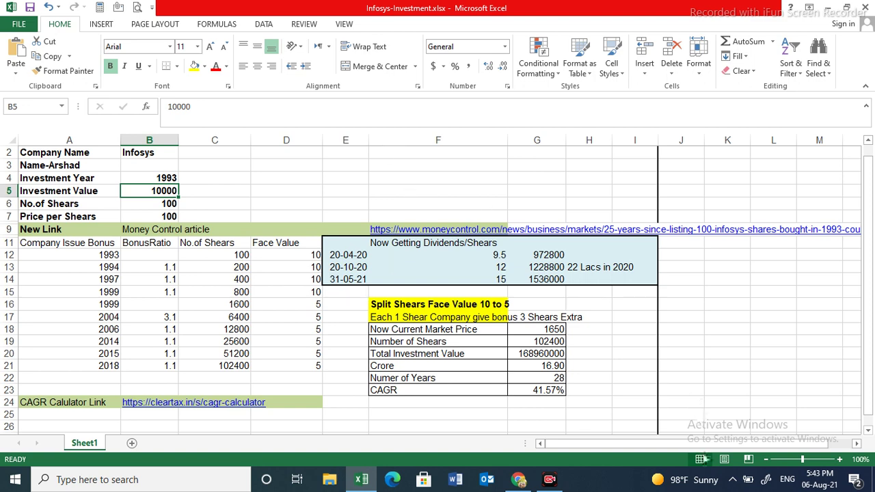
Place the Moneycontrol dividend history beside the sheet's dividend table and compare the listed dividends
scroll(655, 439, "right", 2)
key("alt+Tab")
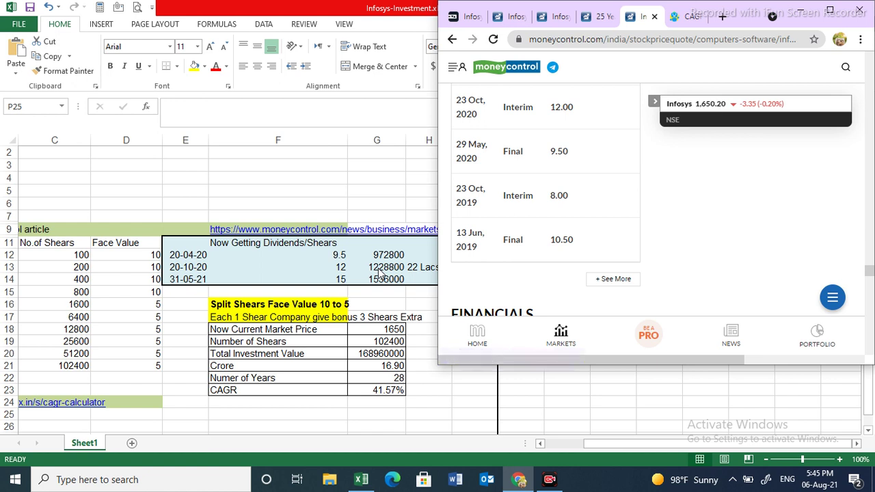
left_click_drag(744, 14, 781, 14)
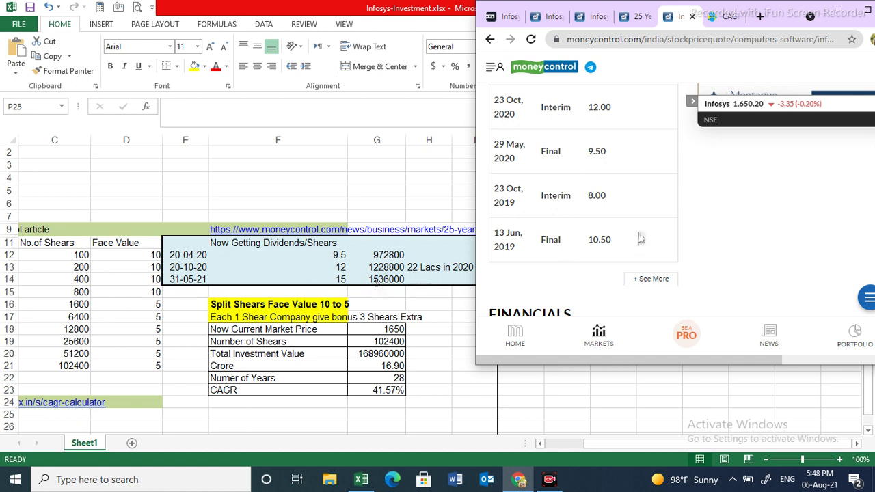
scroll(640, 238, "up", 3)
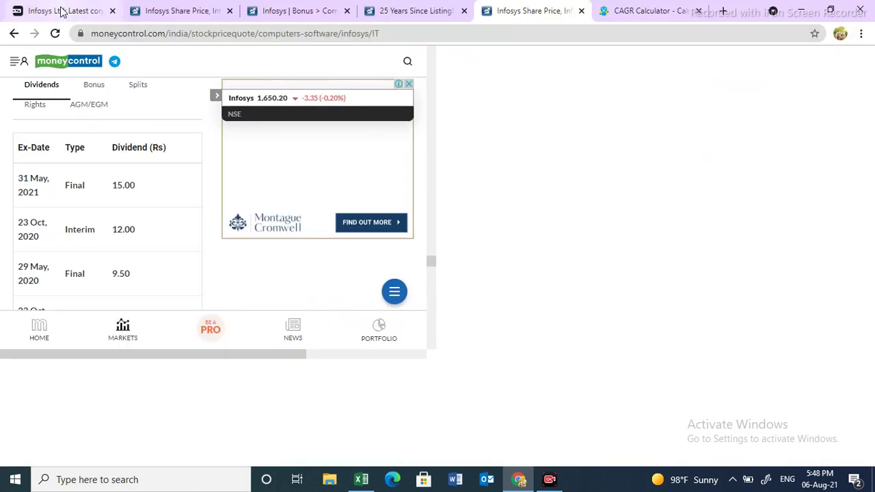
Show the Infosys price chart on Tickertape's overview page over the Max range and compare it with the workbook
left_click(61, 10)
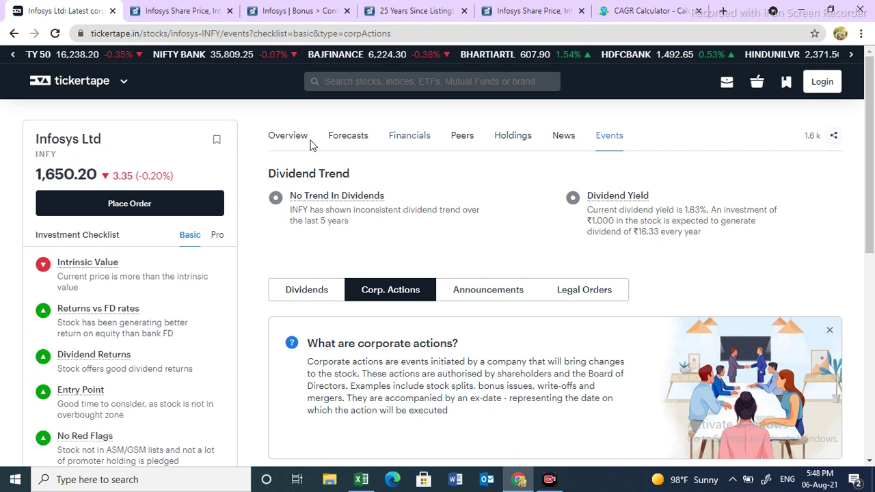
left_click(291, 139)
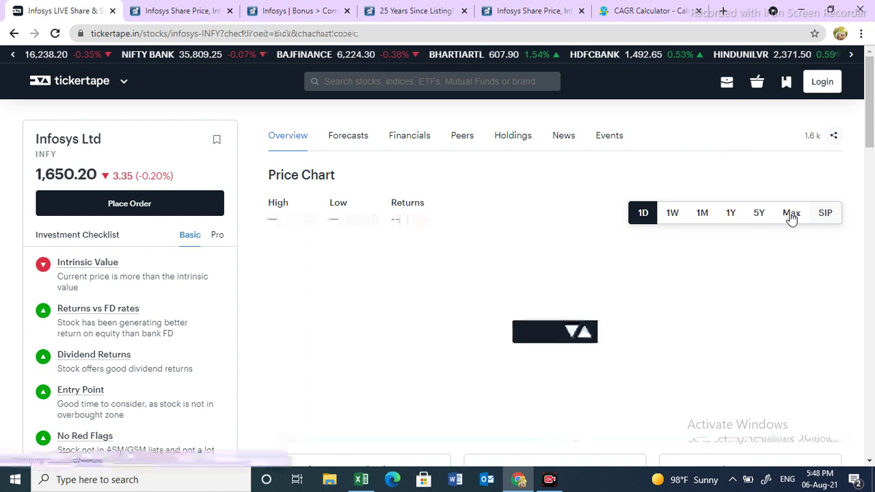
left_click(791, 214)
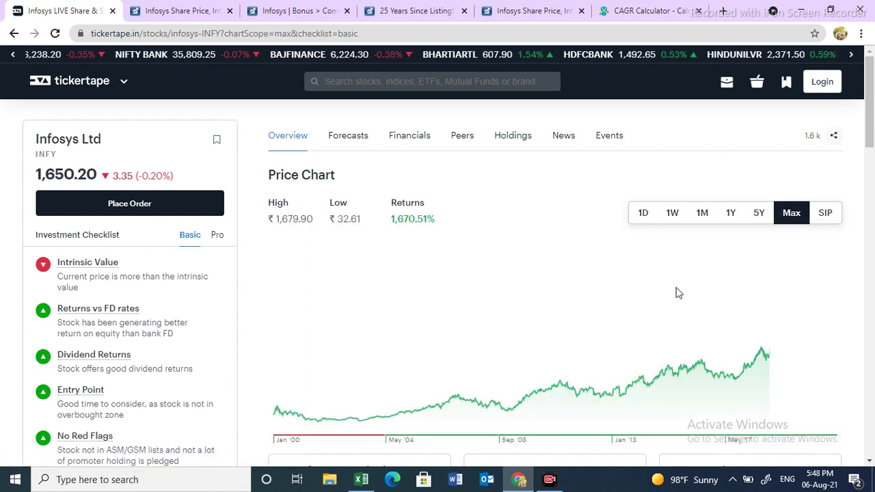
scroll(633, 302, "down", 1)
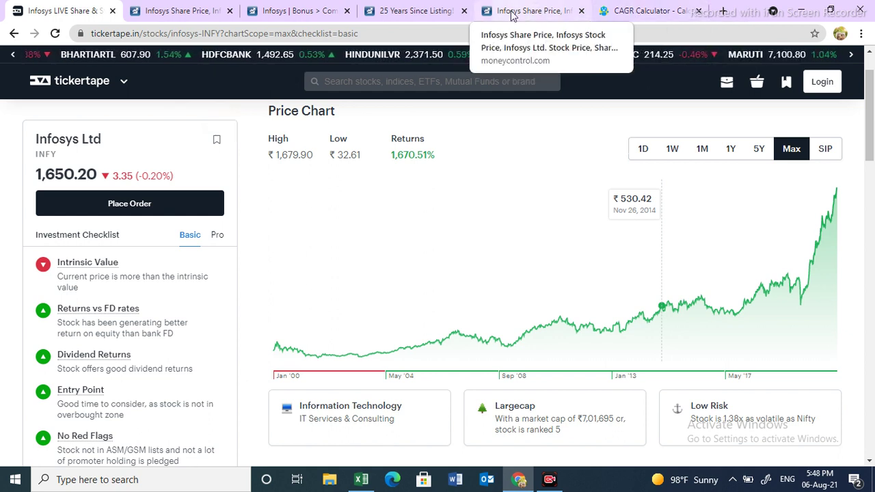
left_click(362, 480)
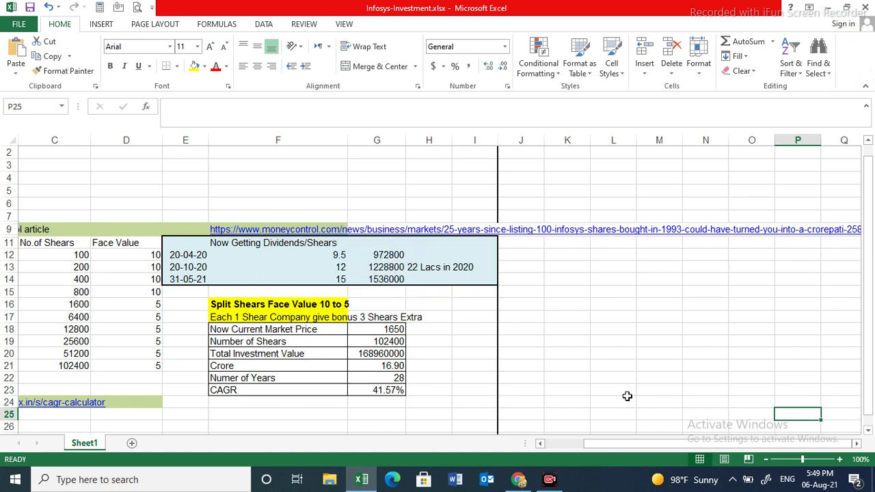
left_click(520, 481)
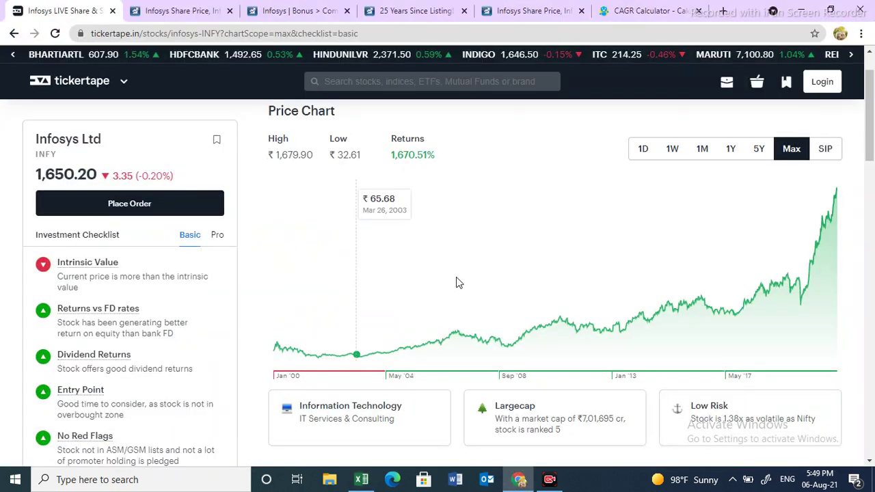